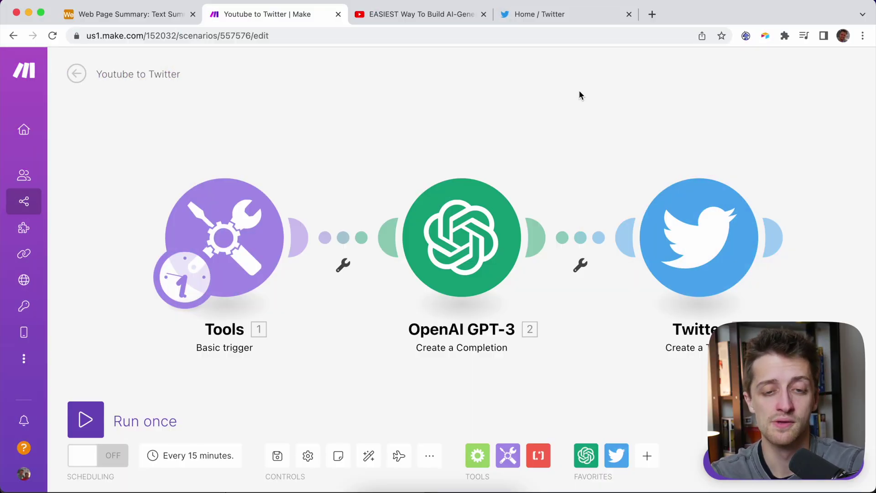
# Glance at the YouTube transcript tab, then return to the Youtube to Twitter scenario.
pyautogui.click(438, 15)
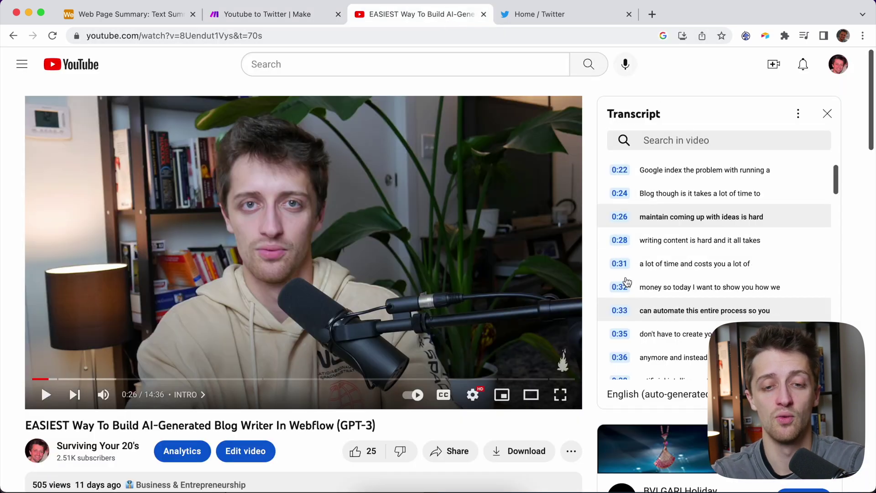
pyautogui.click(278, 17)
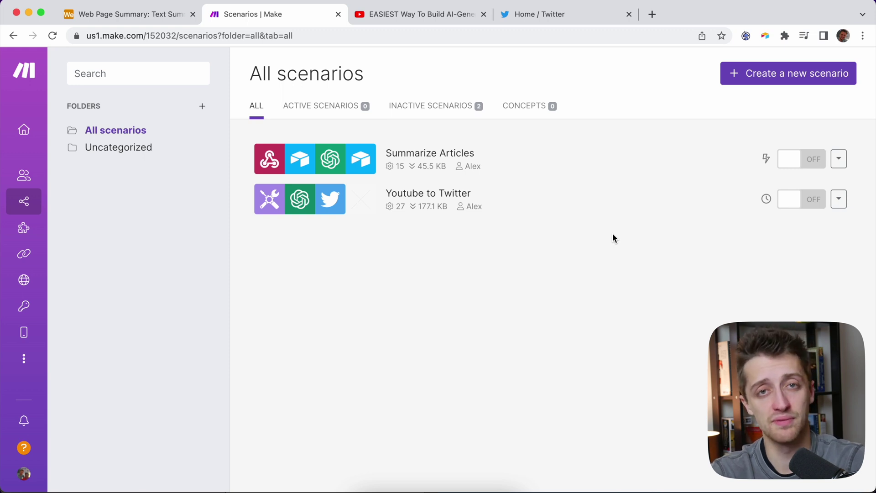
# Create a new scenario whose first module is the Tools Basic trigger.
pyautogui.click(795, 73)
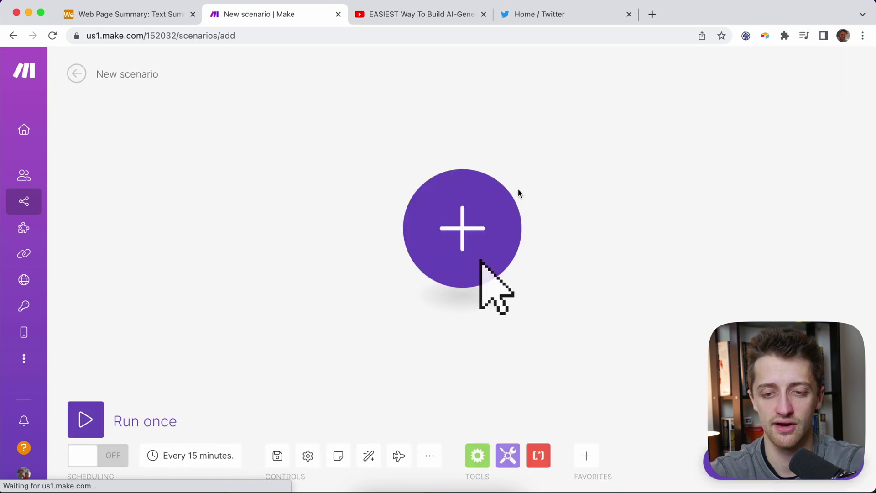
pyautogui.click(465, 236)
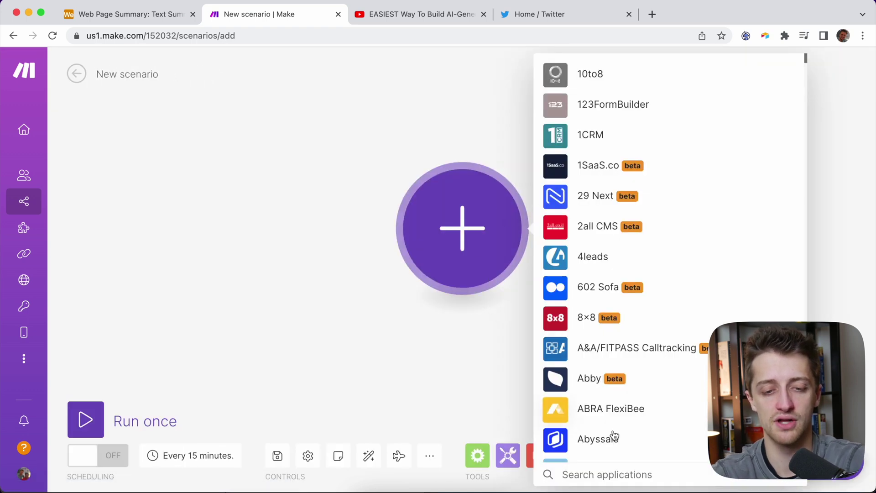
pyautogui.write('tool')
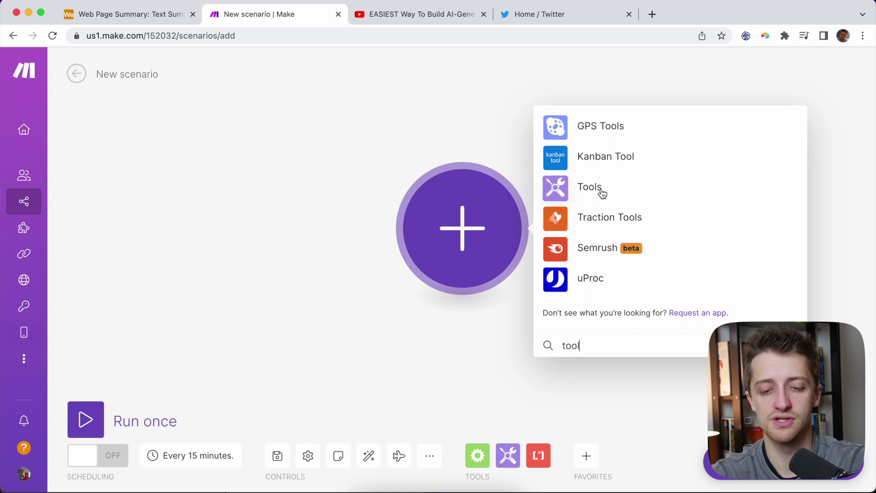
pyautogui.click(600, 192)
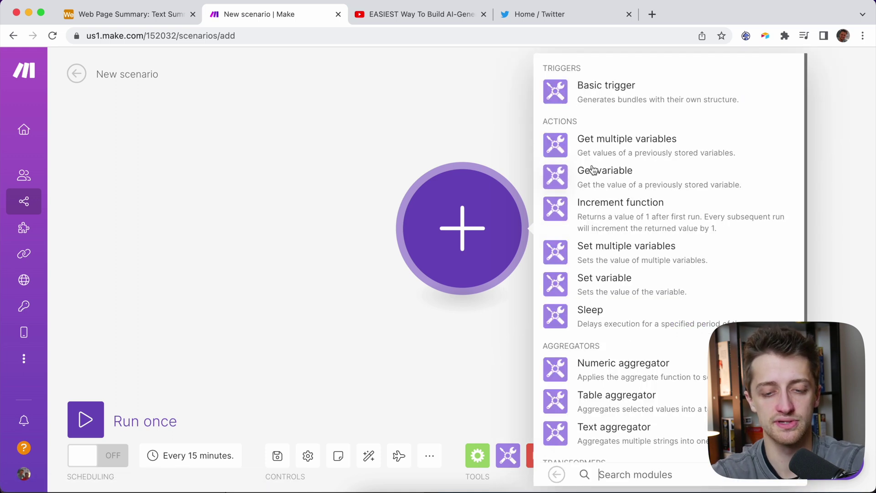
pyautogui.click(671, 94)
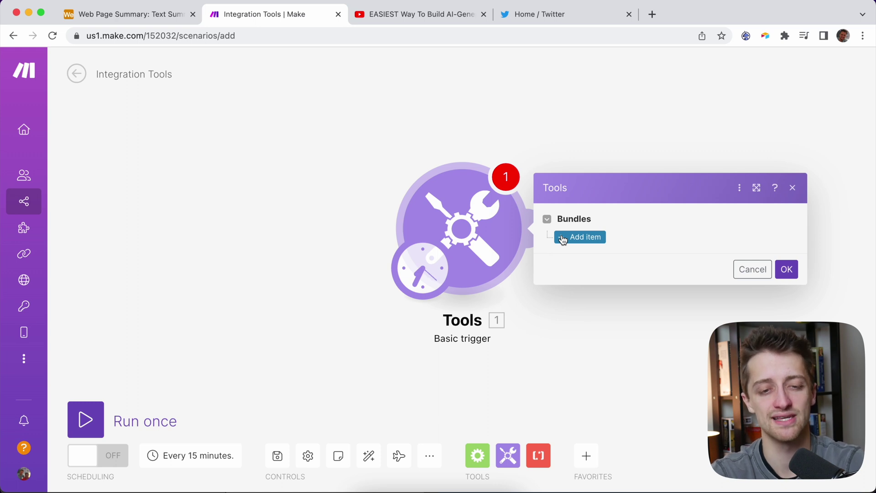
# Add a bundle item named 'Youtube Transcript' to the trigger, then switch to YouTube.
pyautogui.click(562, 239)
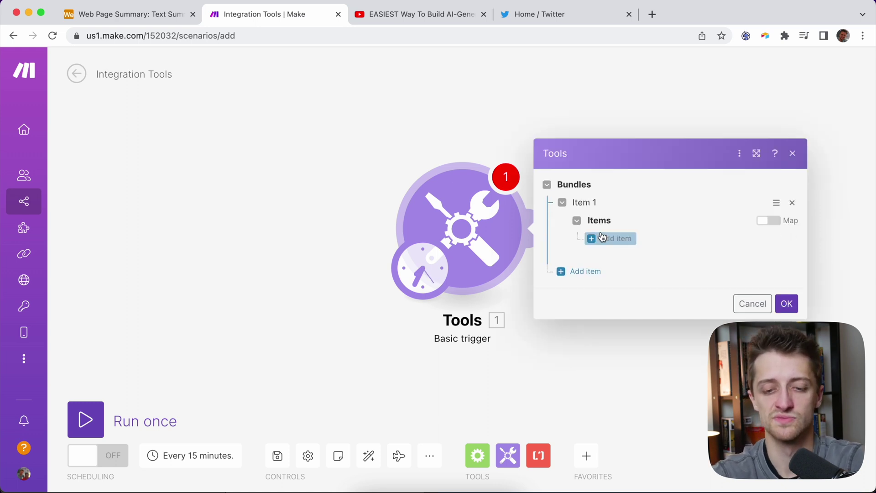
pyautogui.click(606, 241)
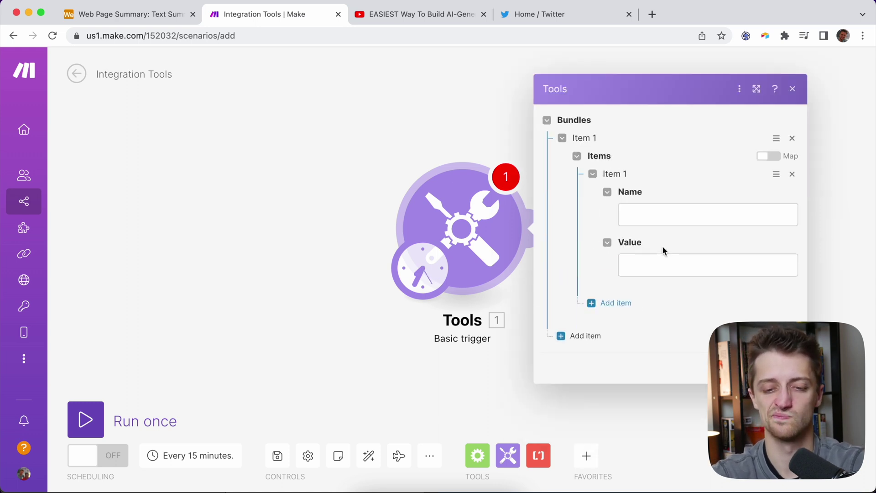
pyautogui.click(652, 217)
pyautogui.write('Youtube ')
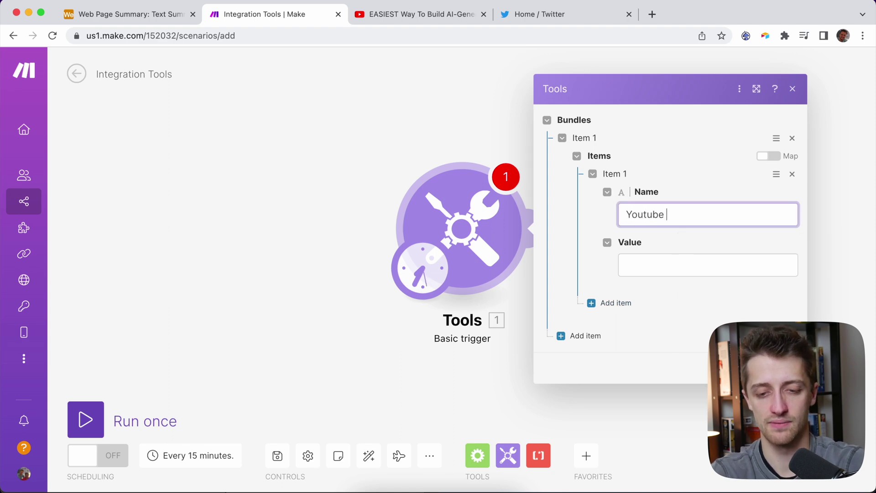
pyautogui.write('Transcript')
pyautogui.press('Tab')
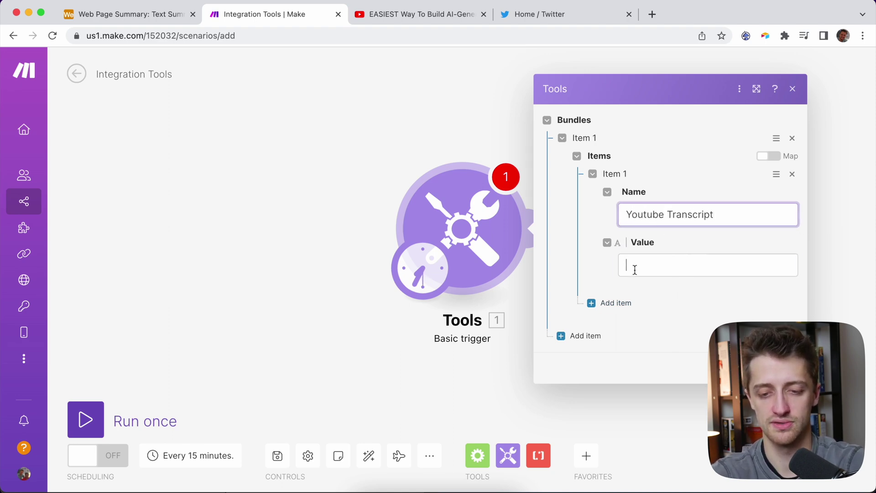
pyautogui.click(399, 17)
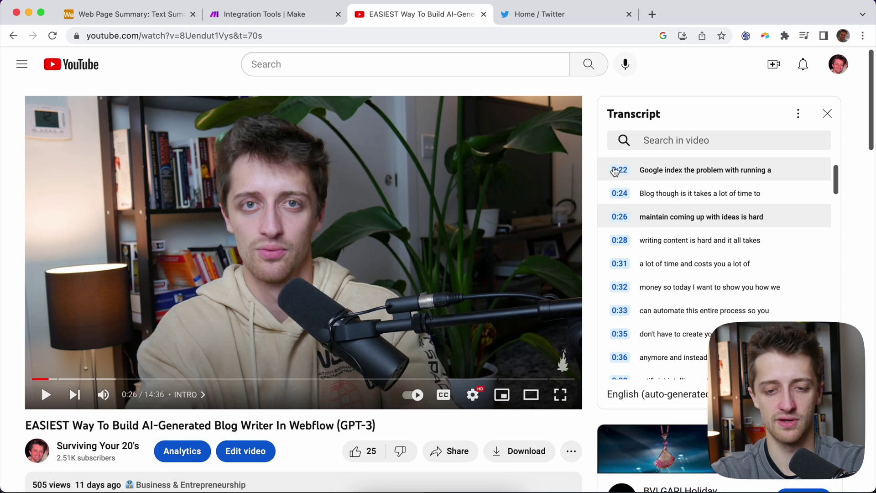
pyautogui.scroll(2, 614, 170)
pyautogui.scroll(3, 616, 174)
pyautogui.scroll(2, 621, 179)
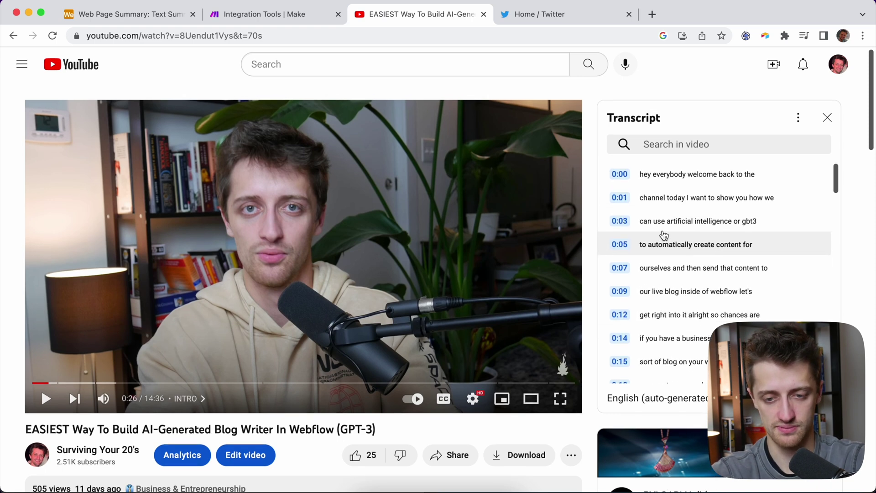
# Hide the transcript timestamps and select the entire YouTube transcript text.
pyautogui.click(798, 116)
pyautogui.click(767, 146)
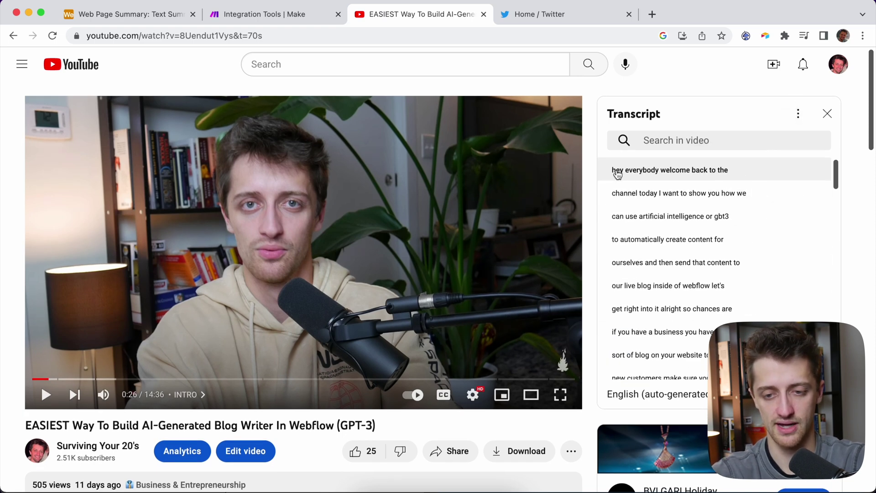
pyautogui.moveTo(614, 172)
pyautogui.mouseDown()
pyautogui.moveTo(699, 410)
pyautogui.moveTo(707, 459)
pyautogui.mouseUp()
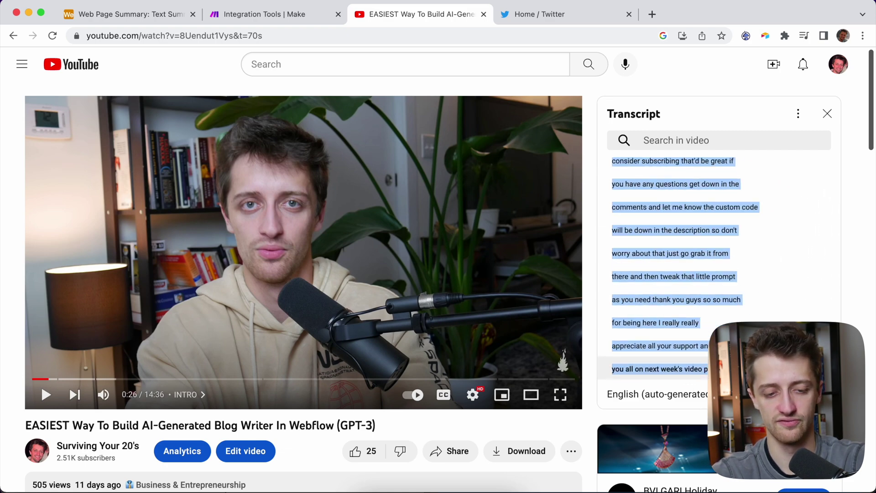
# Paste the transcript into the Youtube Transcript value and save the Basic trigger.
pyautogui.click(265, 16)
pyautogui.click(662, 267)
pyautogui.press('super+v')
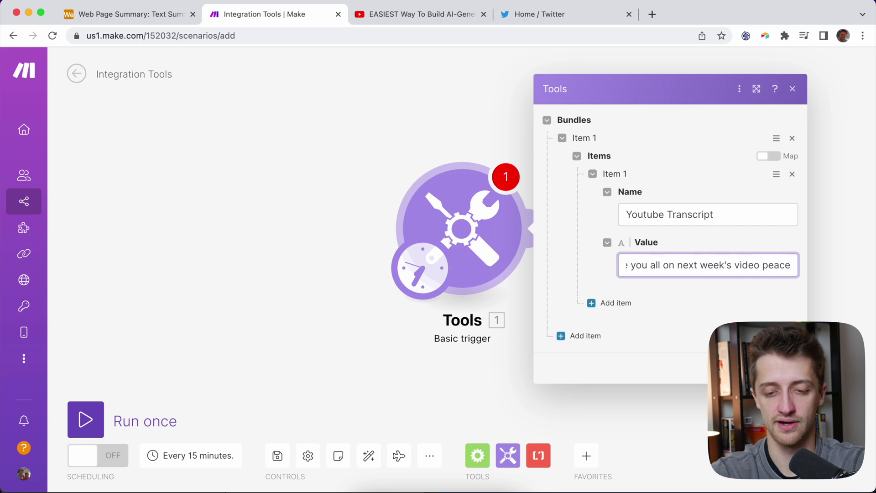
pyautogui.click(774, 368)
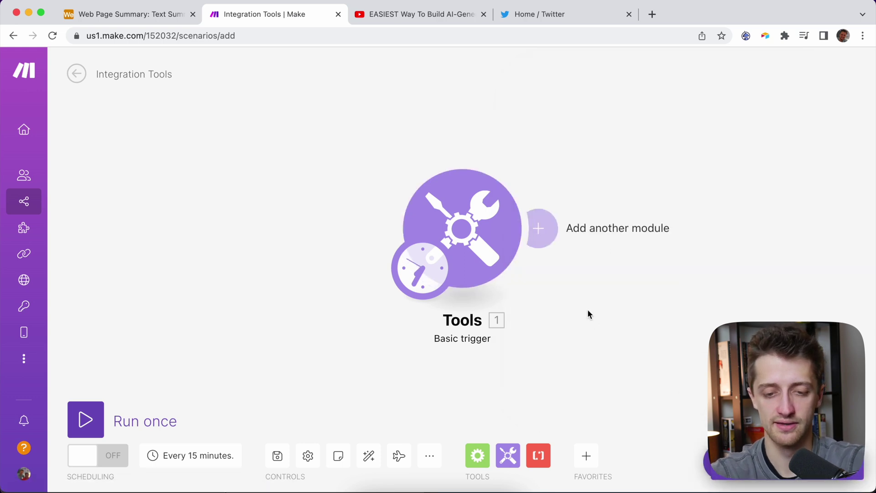
# Add an OpenAI GPT-3 Create a Completion module after the Tools trigger.
pyautogui.click(548, 229)
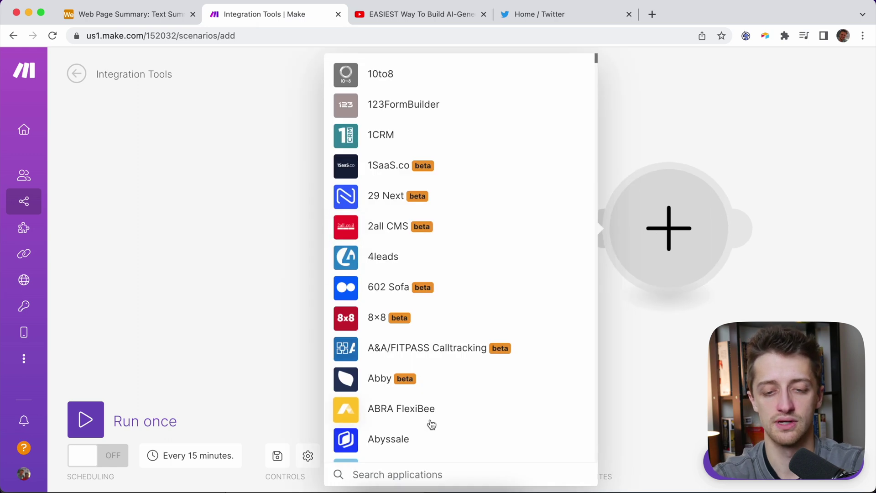
pyautogui.write('open')
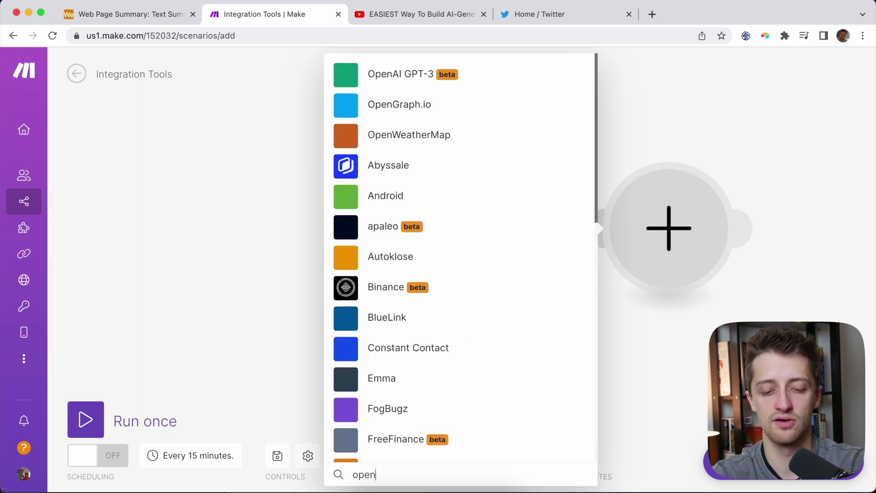
pyautogui.click(401, 74)
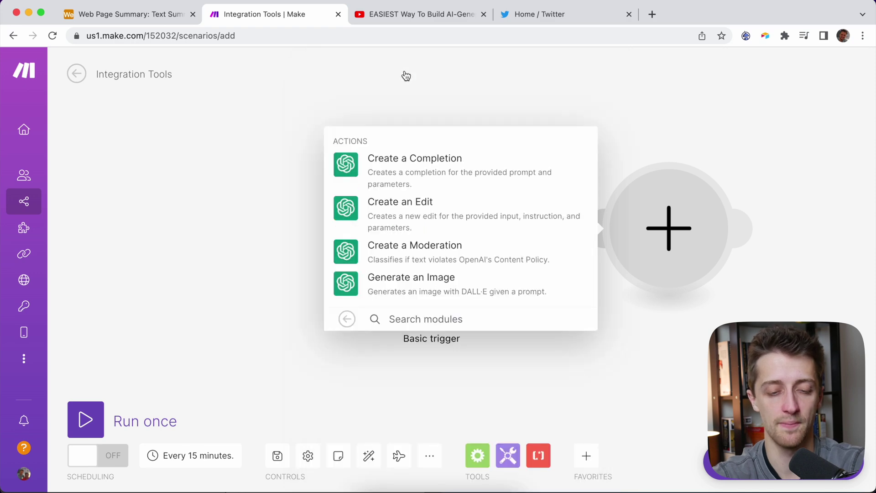
pyautogui.click(490, 165)
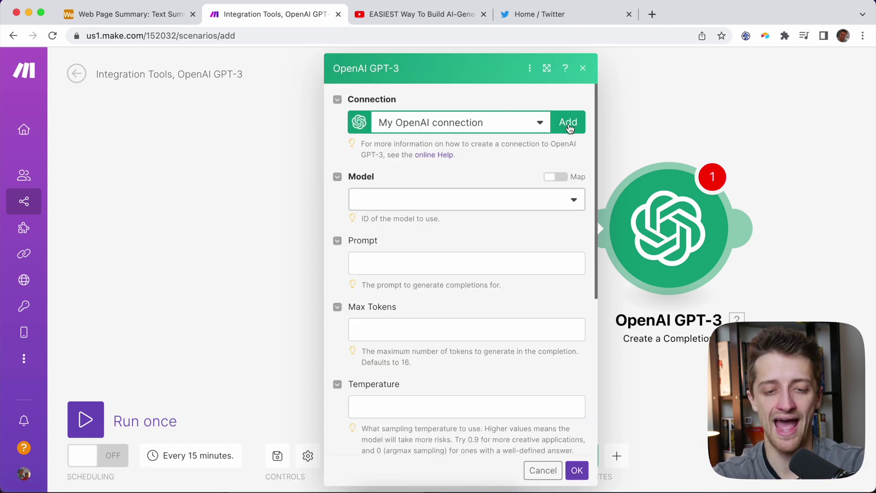
# Discard the new OpenAI connection form, keeping My OpenAI connection selected.
pyautogui.click(568, 126)
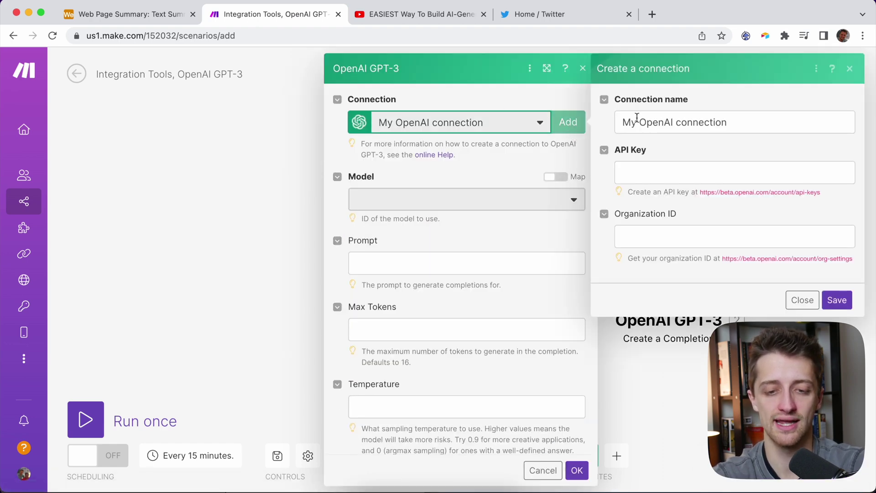
pyautogui.moveTo(722, 121); pyautogui.dragTo(587, 127)
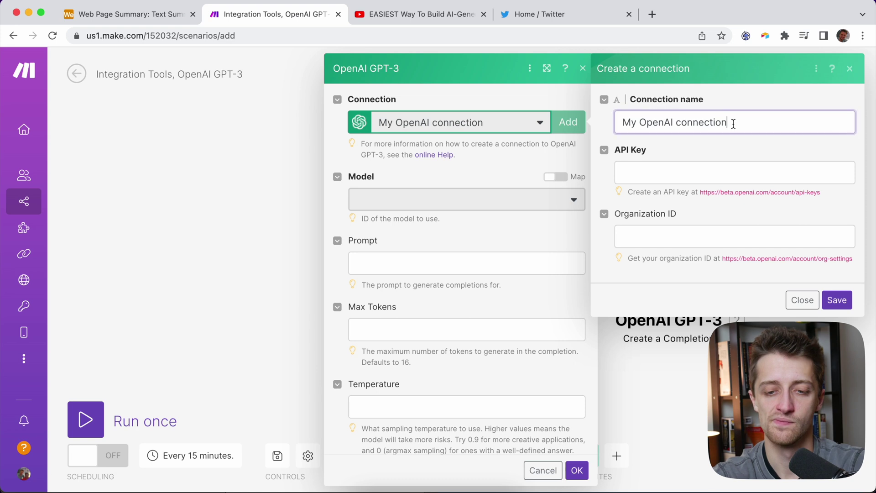
pyautogui.click(643, 171)
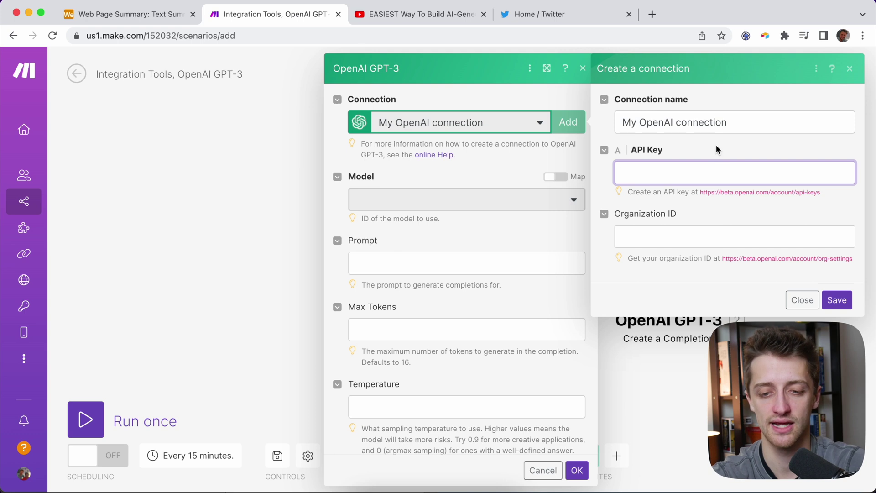
pyautogui.click(517, 168)
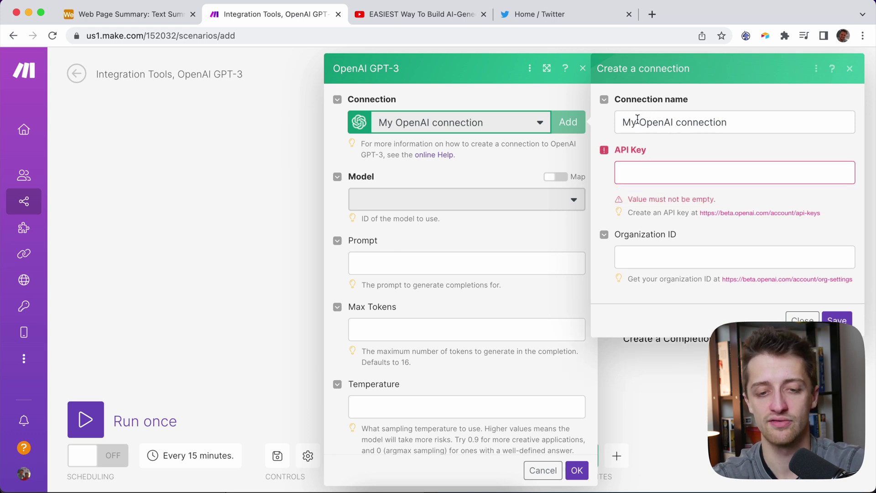
pyautogui.click(849, 68)
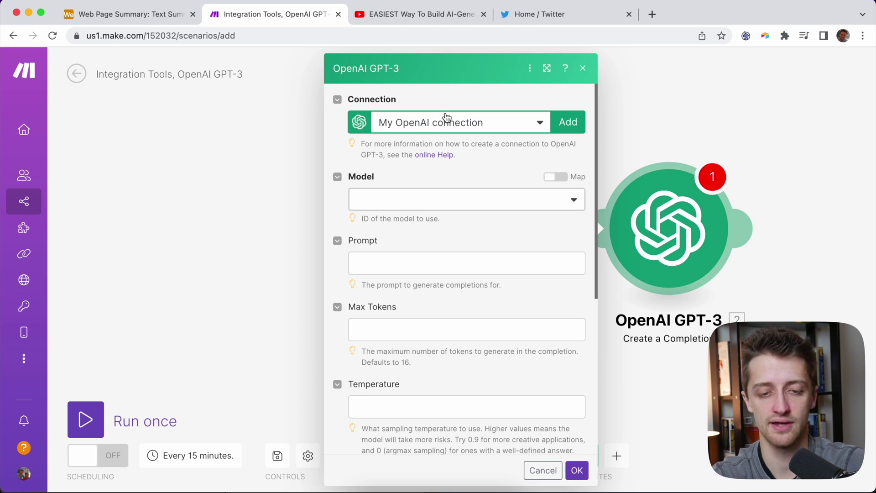
# Choose text-davinci-003 from the GPT-3 Model dropdown.
pyautogui.click(426, 198)
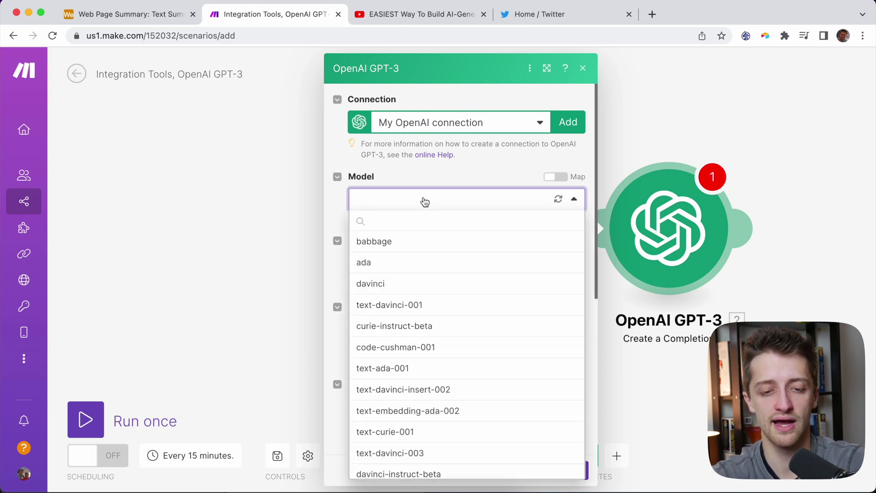
pyautogui.scroll(-2, 419, 343)
pyautogui.scroll(-2, 420, 343)
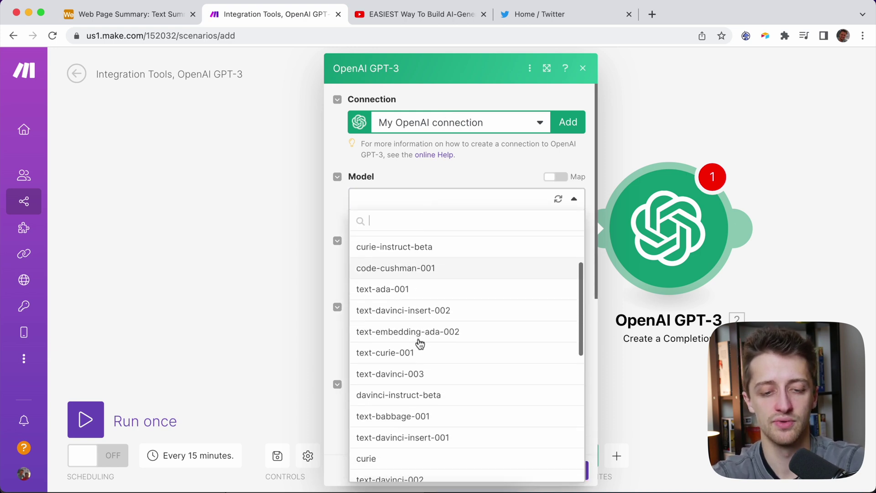
pyautogui.click(426, 374)
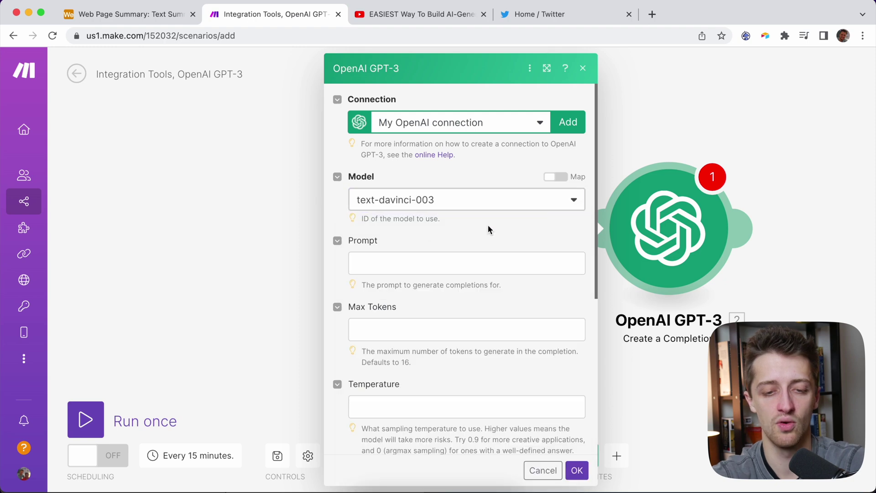
pyautogui.scroll(-2, 487, 236)
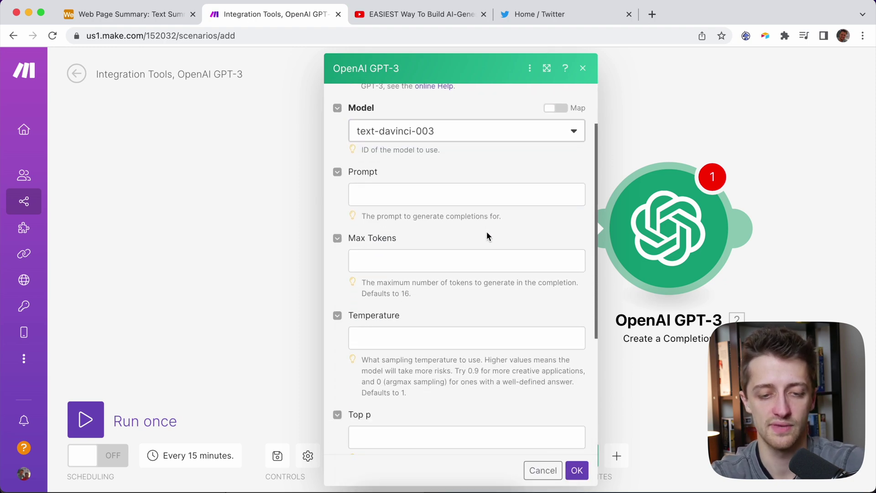
# Write a tweet-summary prompt that includes the mapped youtube transcript value.
pyautogui.click(407, 186)
pyautogui.write('Summarize this transcript into a tweet:')
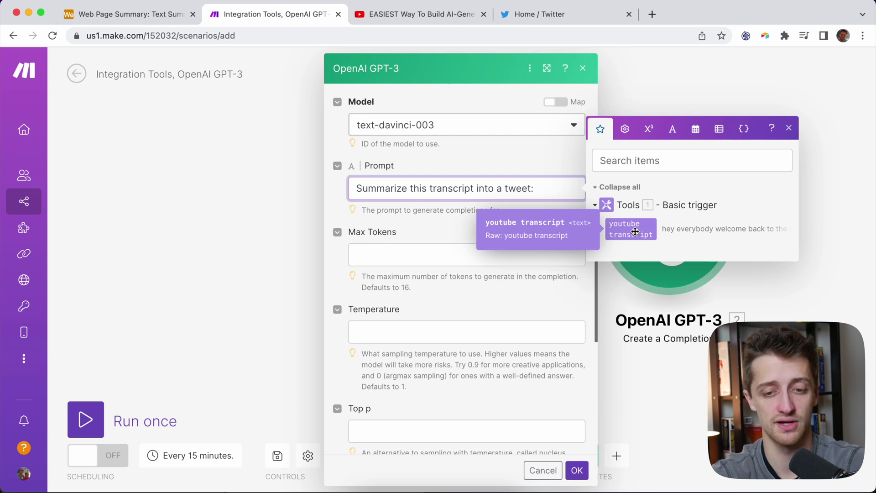
pyautogui.click(636, 229)
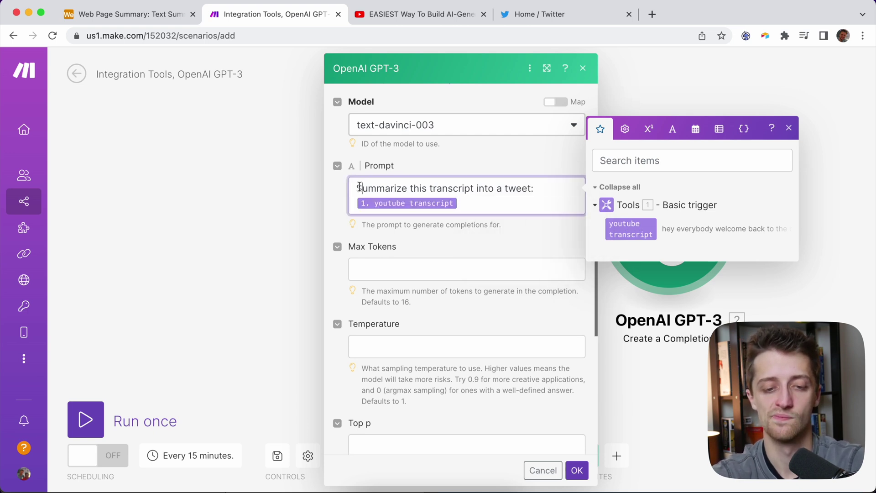
pyautogui.moveTo(355, 187)
pyautogui.mouseDown()
pyautogui.moveTo(518, 198)
pyautogui.moveTo(538, 190)
pyautogui.mouseUp()
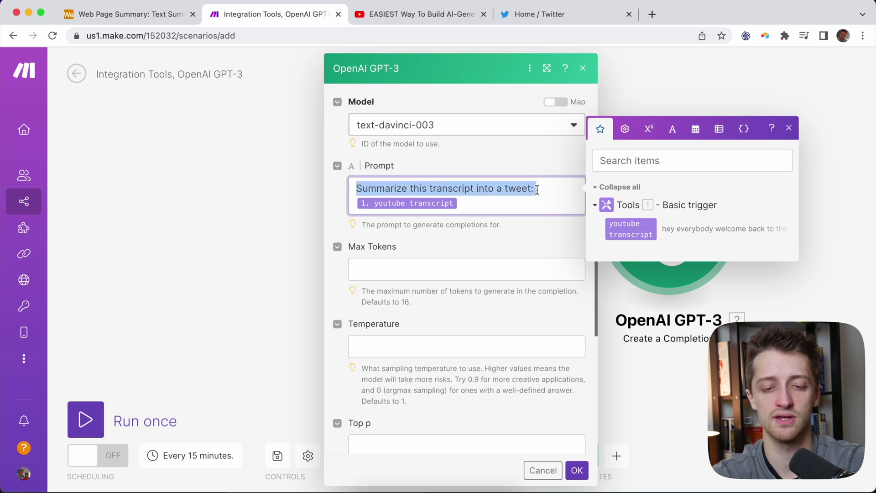
pyautogui.click(400, 14)
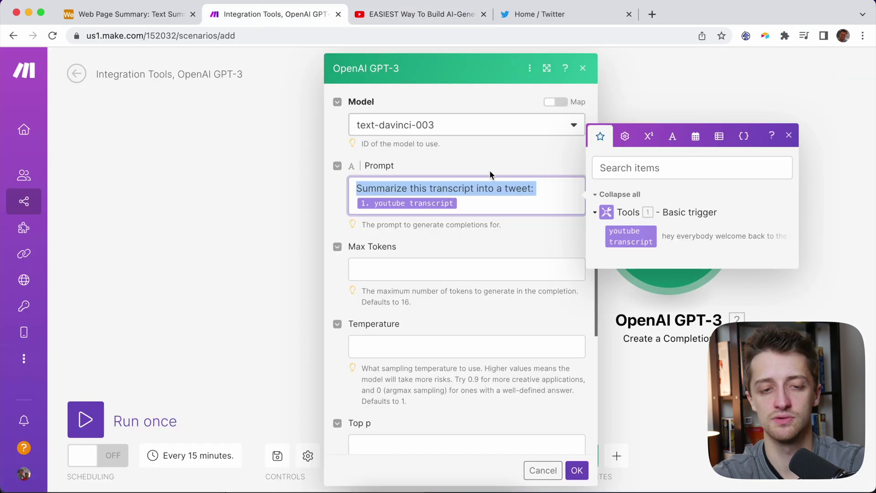
pyautogui.click(462, 236)
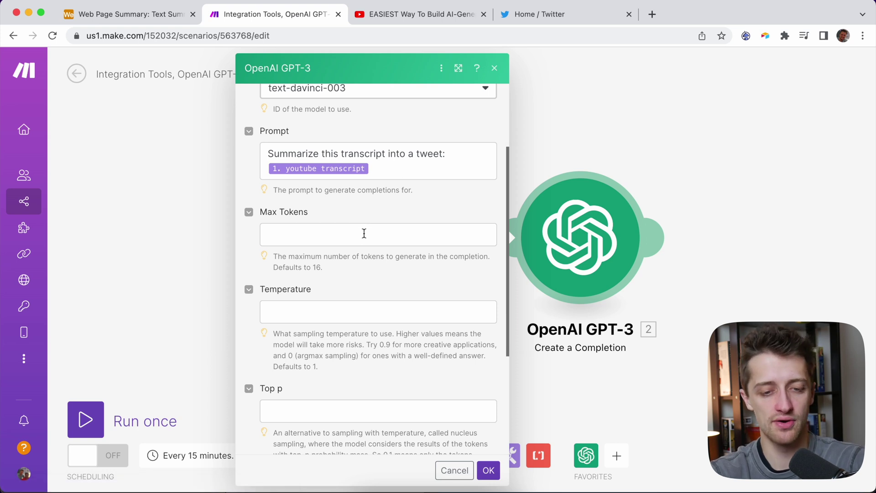
# Set Max Tokens to 55 and Temperature to .3, then save the GPT-3 module.
pyautogui.click(363, 234)
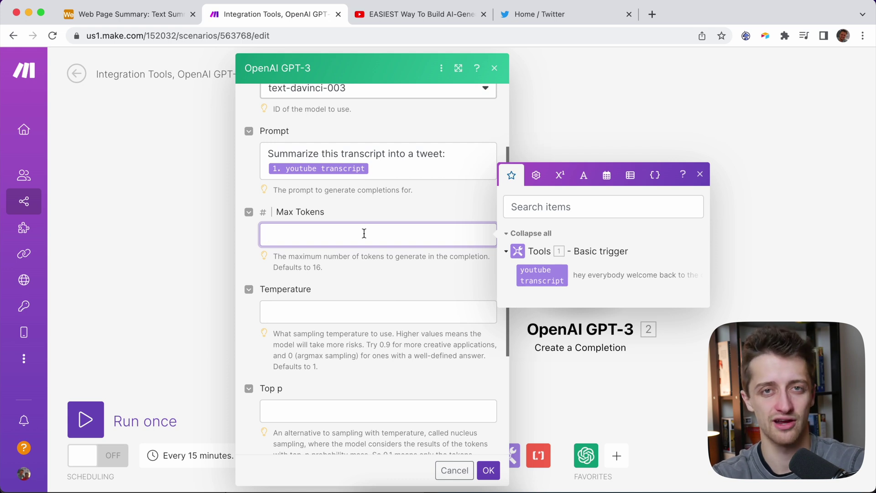
pyautogui.write('55')
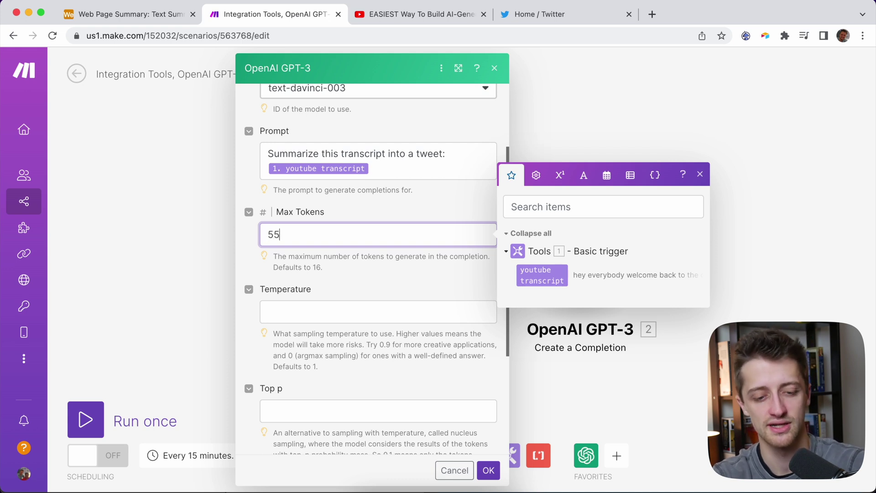
pyautogui.click(403, 205)
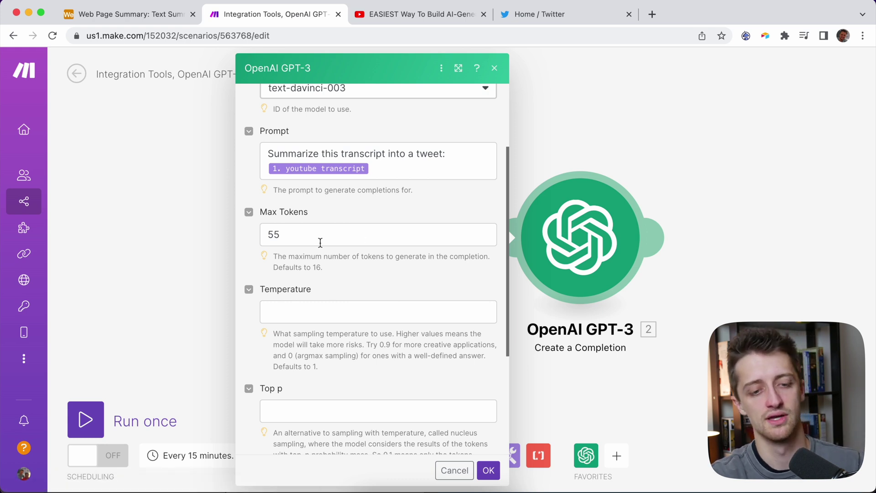
pyautogui.scroll(-1, 343, 314)
pyautogui.click(345, 281)
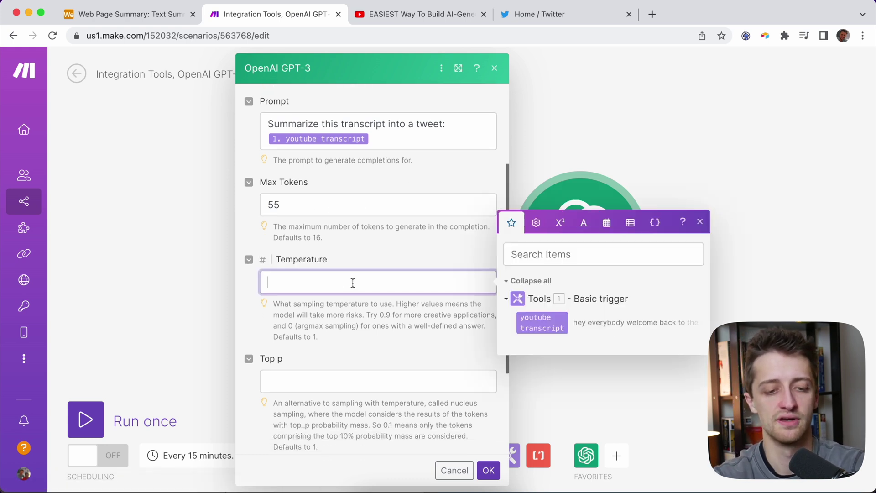
pyautogui.scroll(-1, 353, 282)
pyautogui.write('.3')
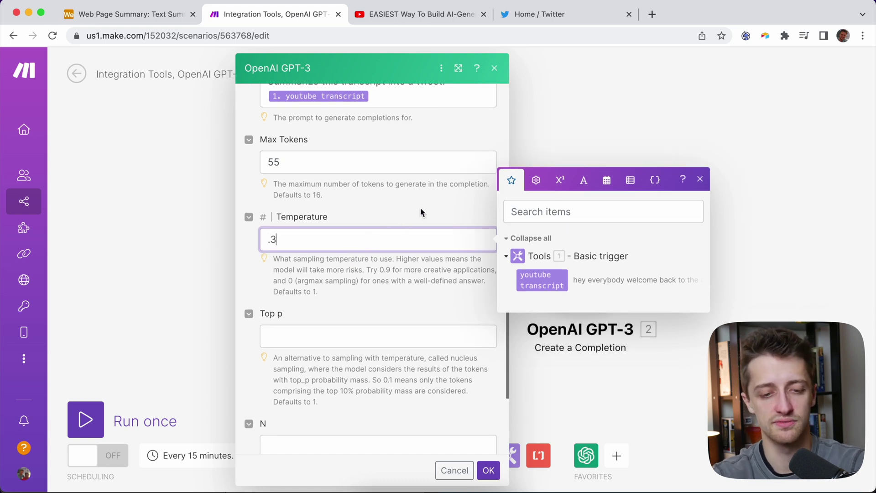
pyautogui.click(421, 209)
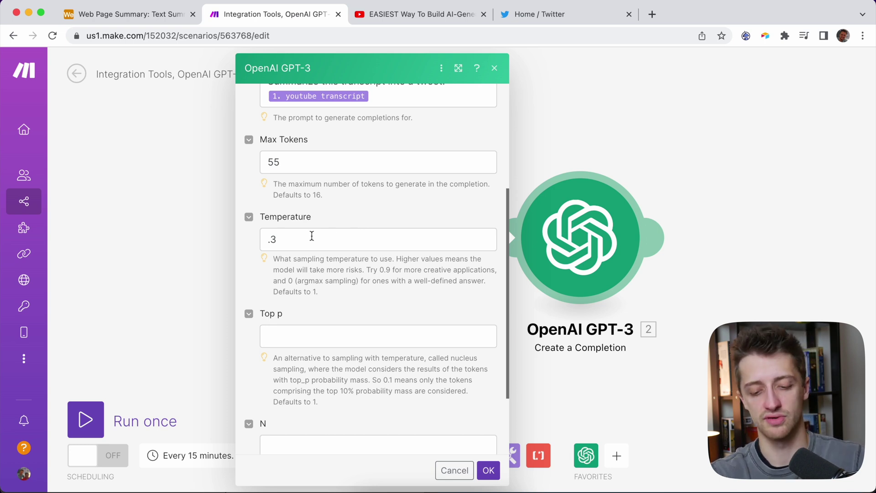
pyautogui.scroll(-1, 331, 280)
pyautogui.scroll(-2, 332, 281)
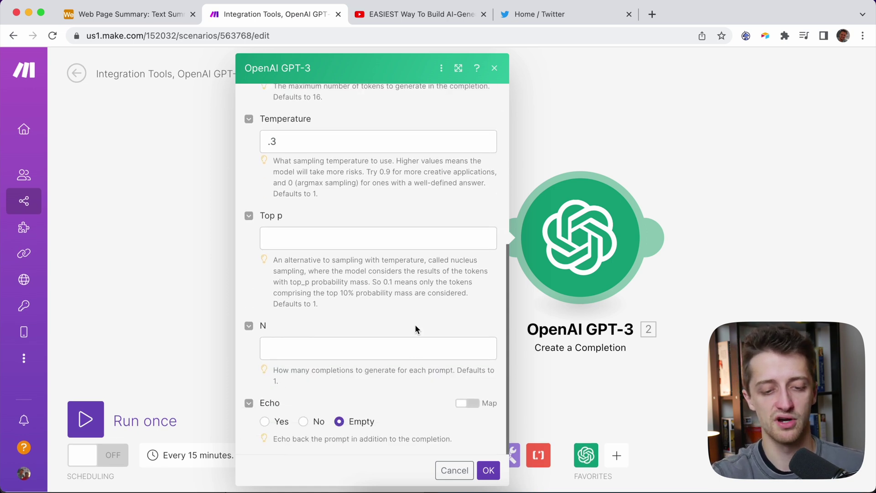
pyautogui.click(488, 471)
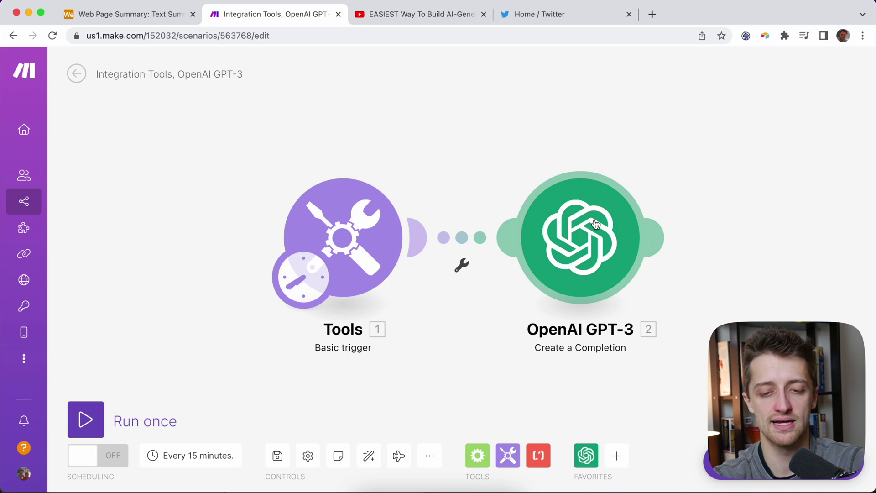
# Run the scenario once and expand GPT-3's output Choices to read the generated tweet.
pyautogui.click(104, 417)
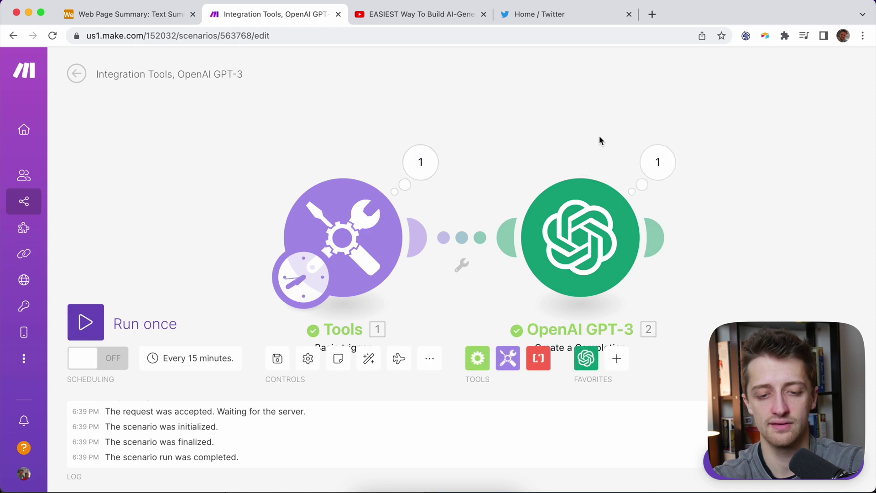
pyautogui.click(658, 165)
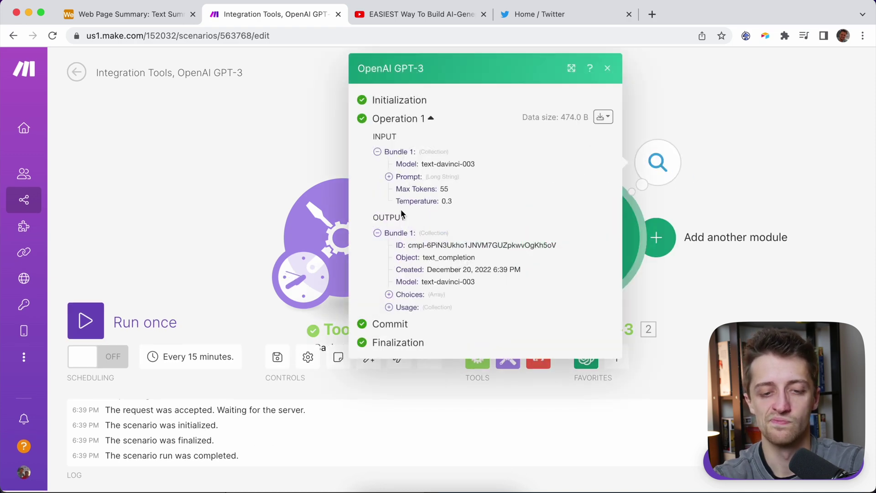
pyautogui.click(400, 295)
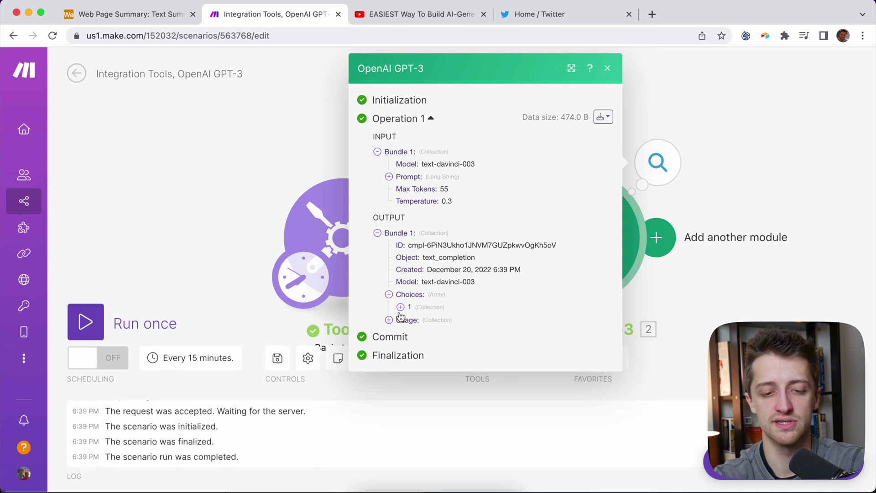
pyautogui.click(401, 307)
pyautogui.scroll(-1, 445, 315)
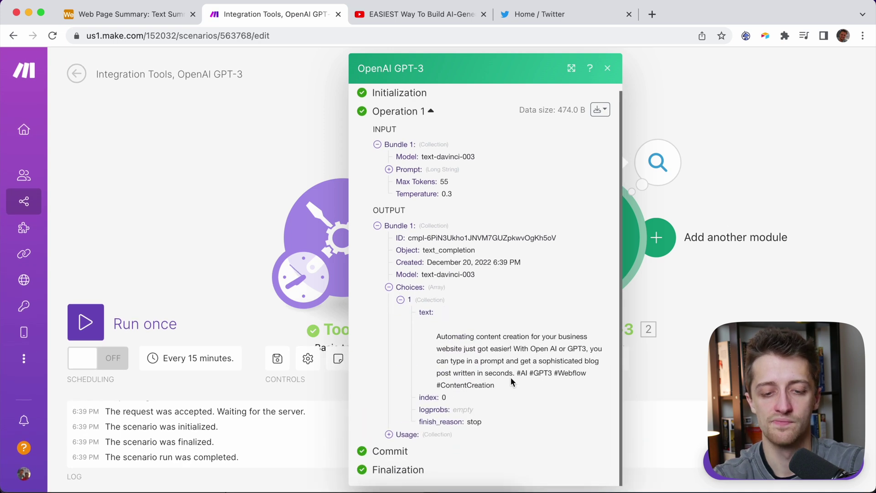
pyautogui.moveTo(499, 387); pyautogui.dragTo(438, 342)
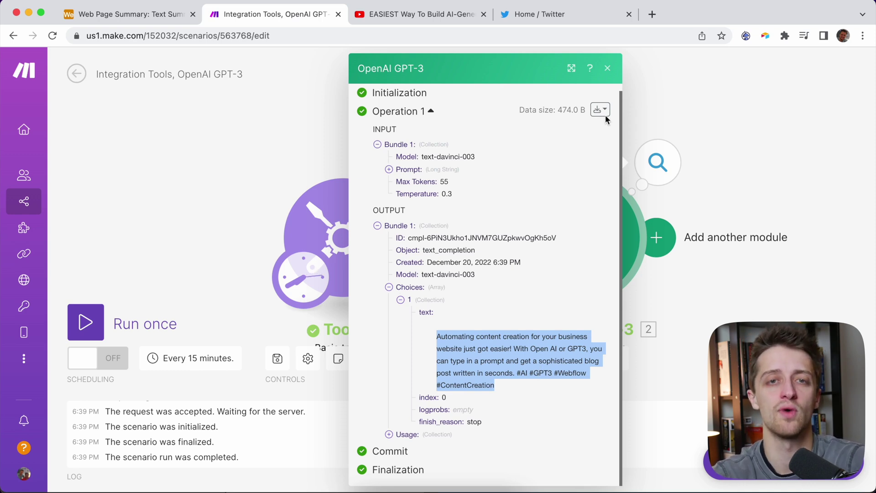
# Close the run results and reopen the GPT-3 module to review the prompt, saving unchanged.
pyautogui.click(607, 68)
pyautogui.click(590, 218)
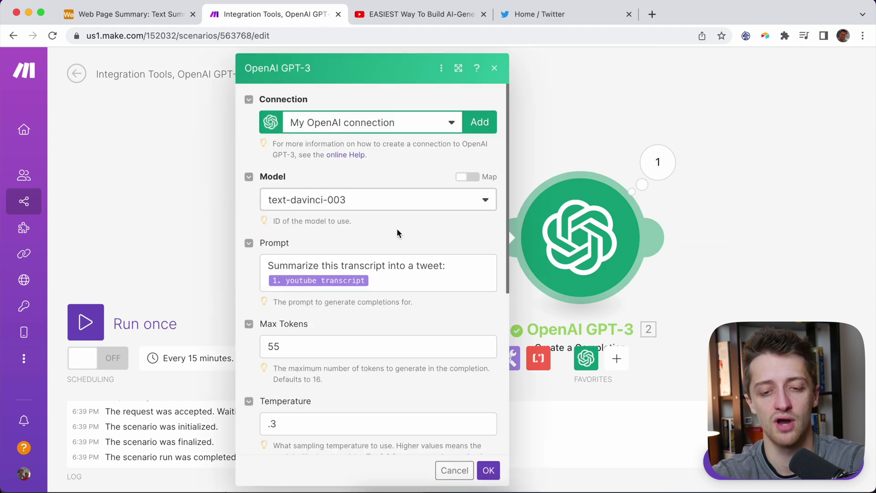
pyautogui.click(375, 283)
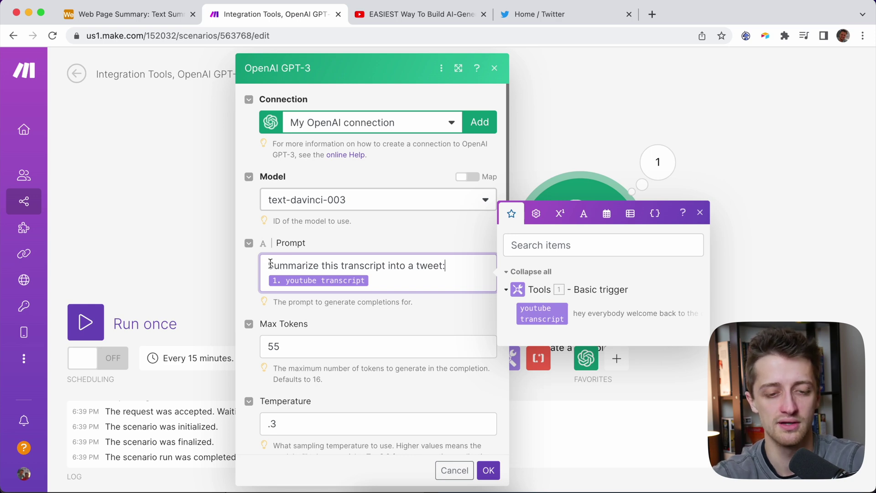
pyautogui.moveTo(268, 266); pyautogui.dragTo(438, 265)
pyautogui.click(455, 279)
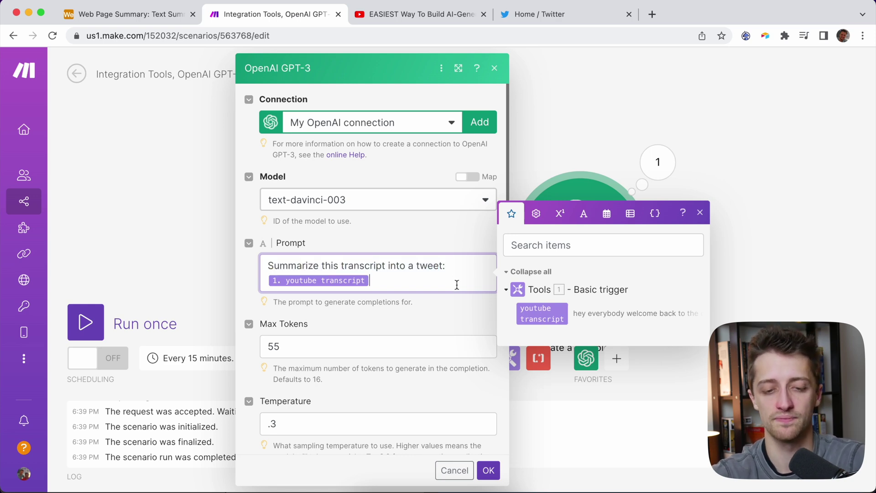
pyautogui.click(489, 470)
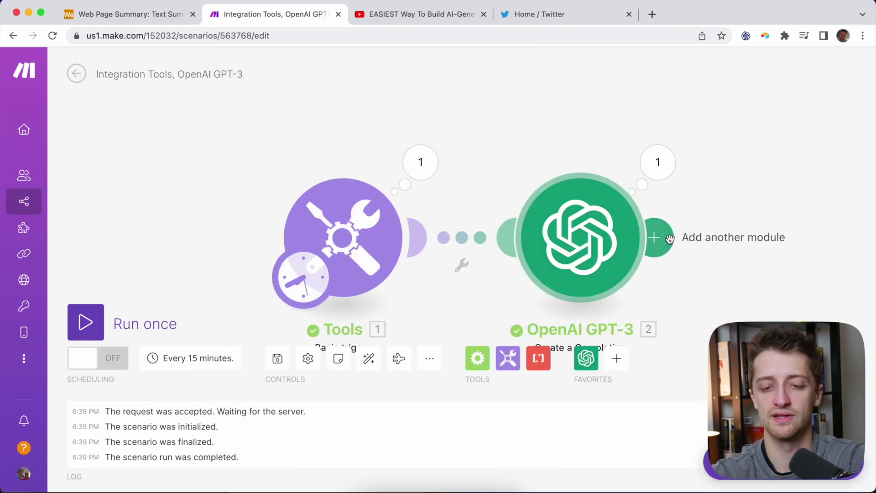
# Add a Twitter Create a Tweet module after the OpenAI GPT-3 module.
pyautogui.click(675, 244)
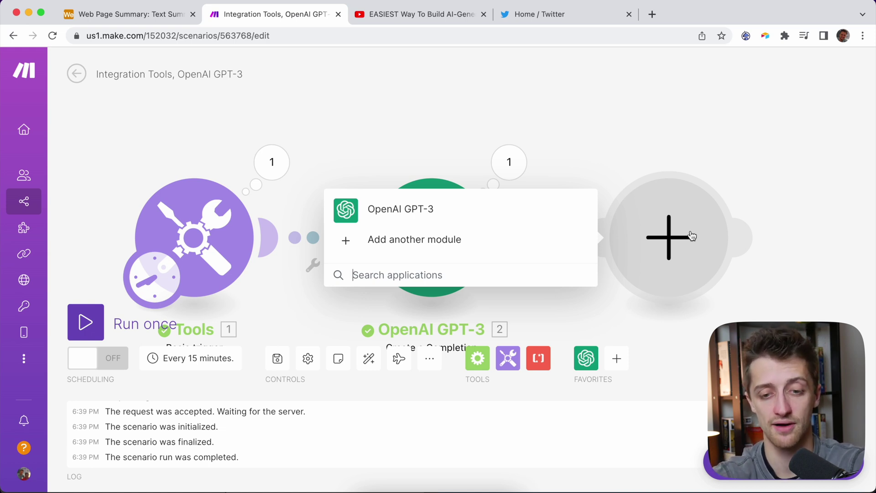
pyautogui.click(465, 240)
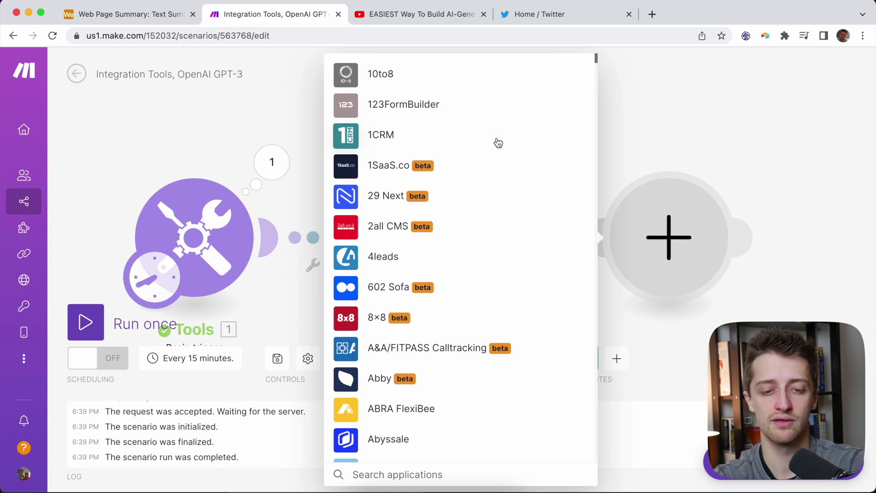
pyautogui.write('twitter')
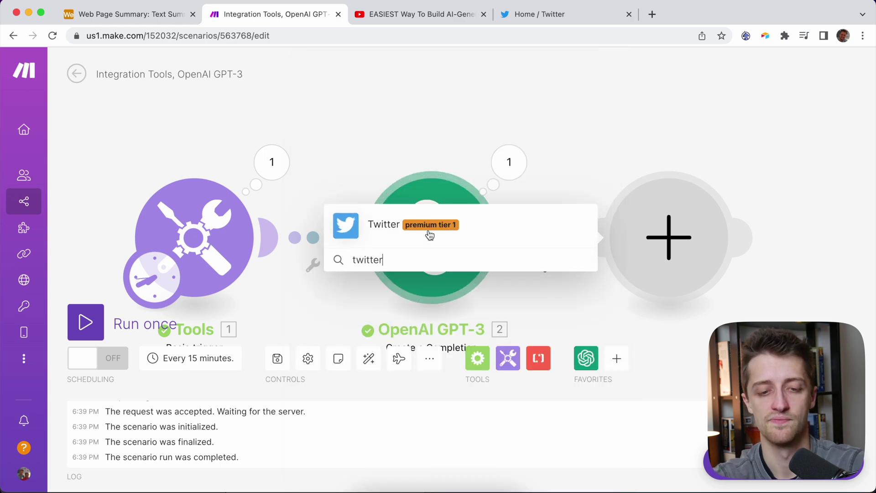
pyautogui.click(429, 235)
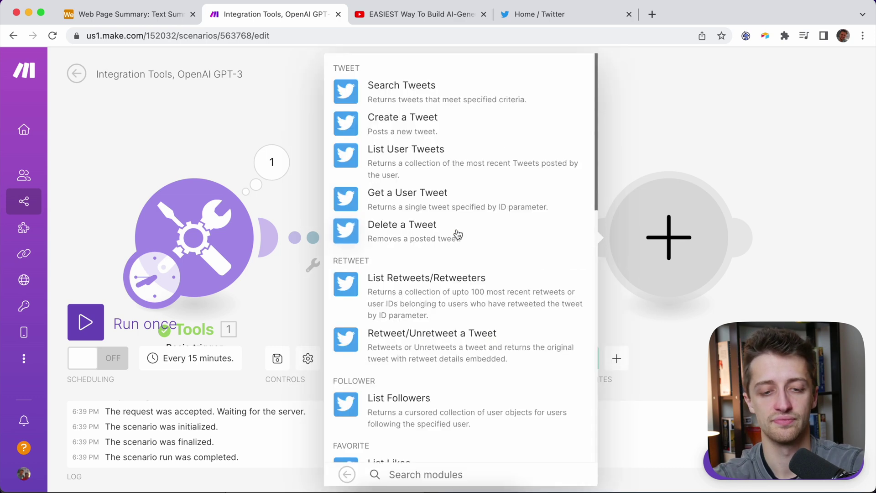
pyautogui.click(473, 128)
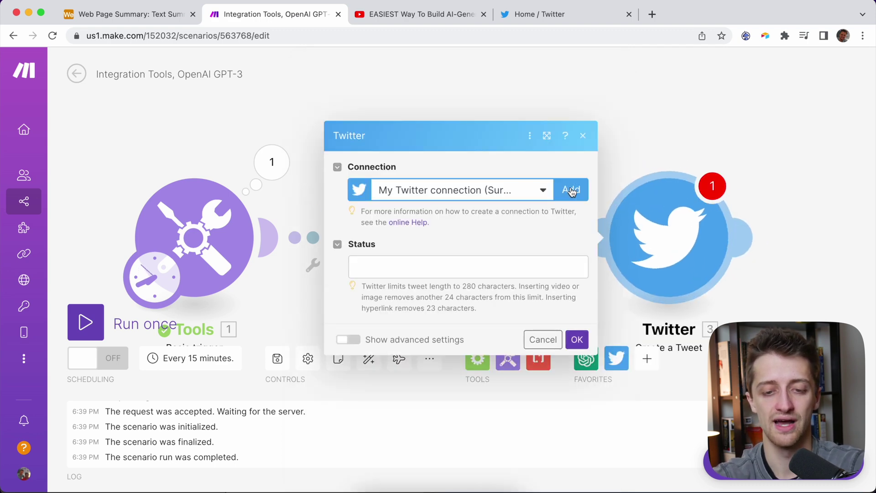
# Map GPT-3's Choices[] text into the tweet Status field and save the Twitter module.
pyautogui.click(571, 191)
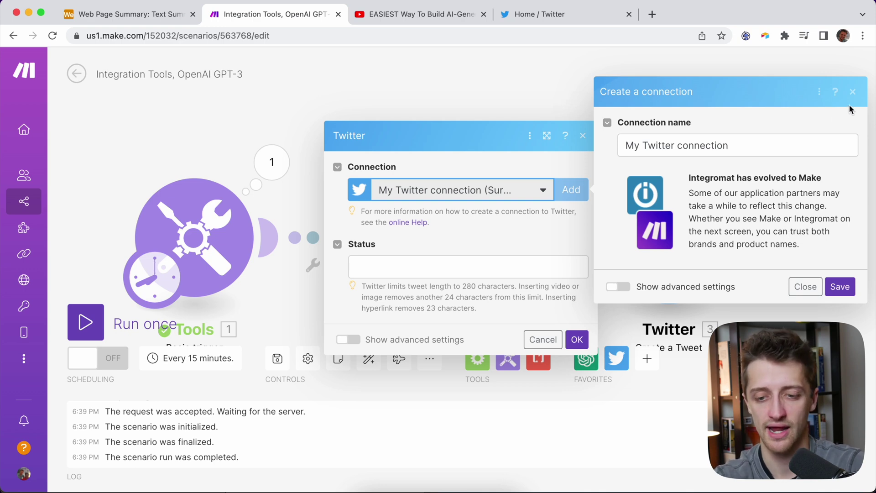
pyautogui.click(852, 91)
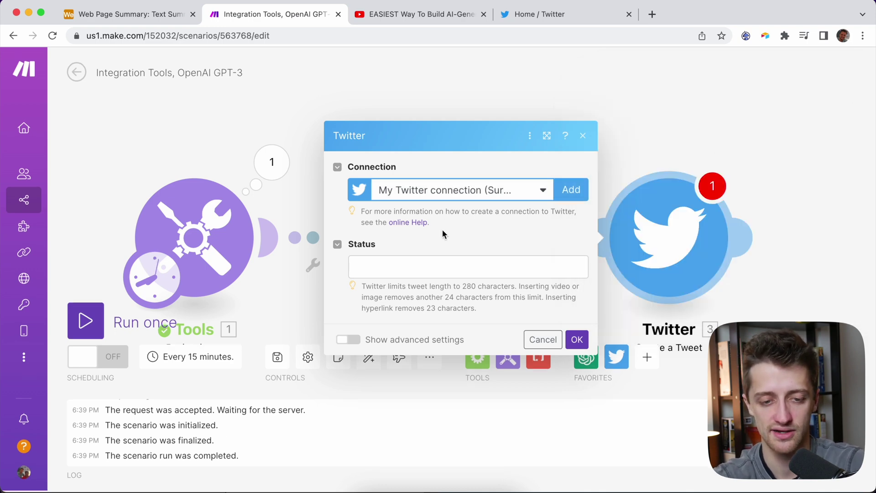
pyautogui.click(448, 263)
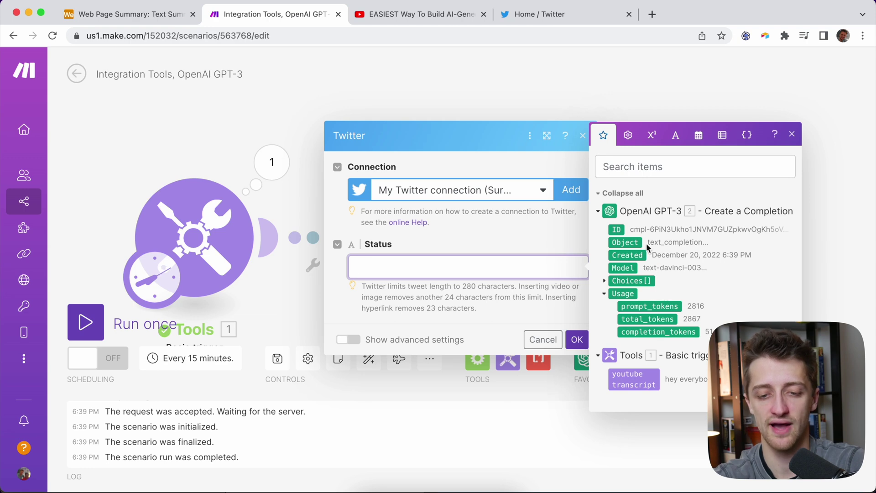
pyautogui.click(605, 282)
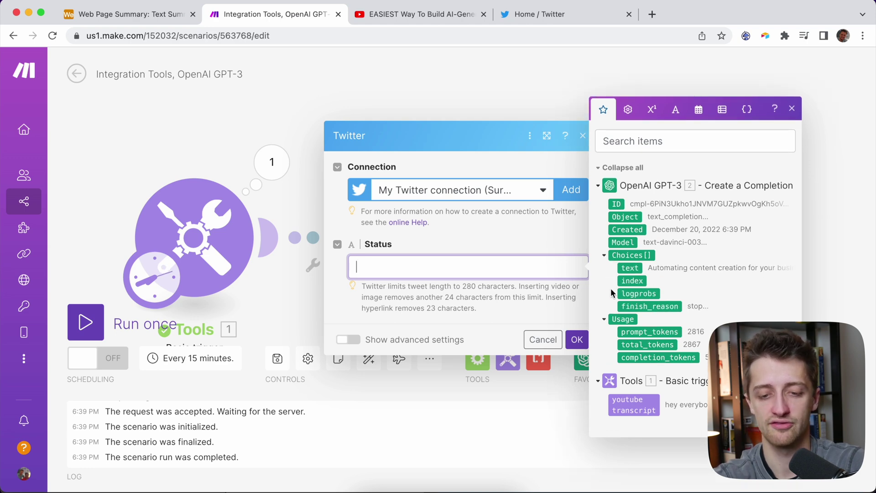
pyautogui.click(638, 268)
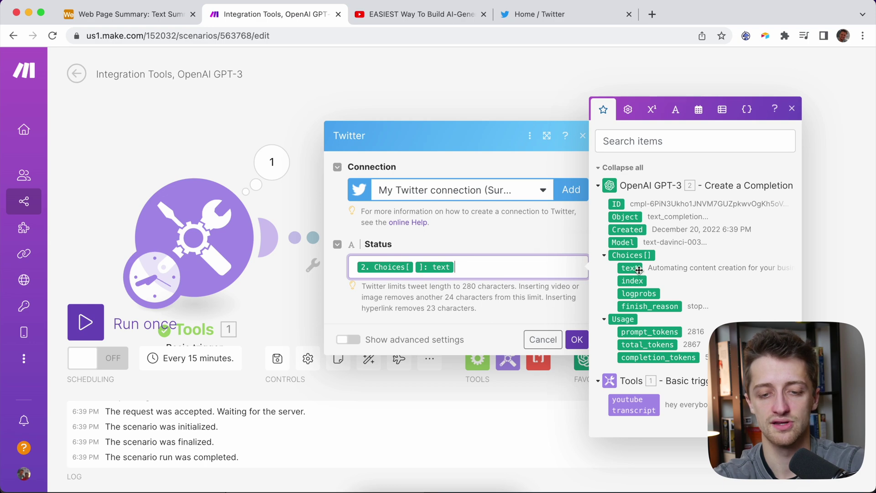
pyautogui.click(568, 341)
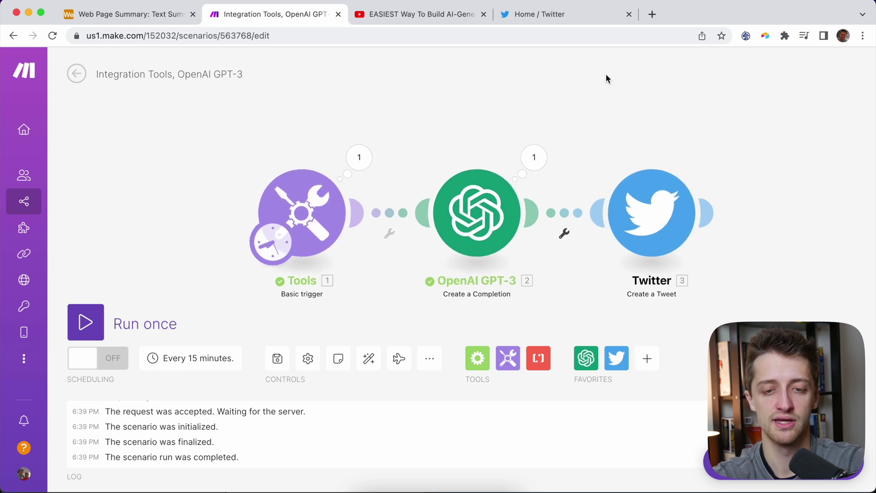
# Run the three-module scenario once and check the Twitter module's posted-tweet output.
pyautogui.click(576, 15)
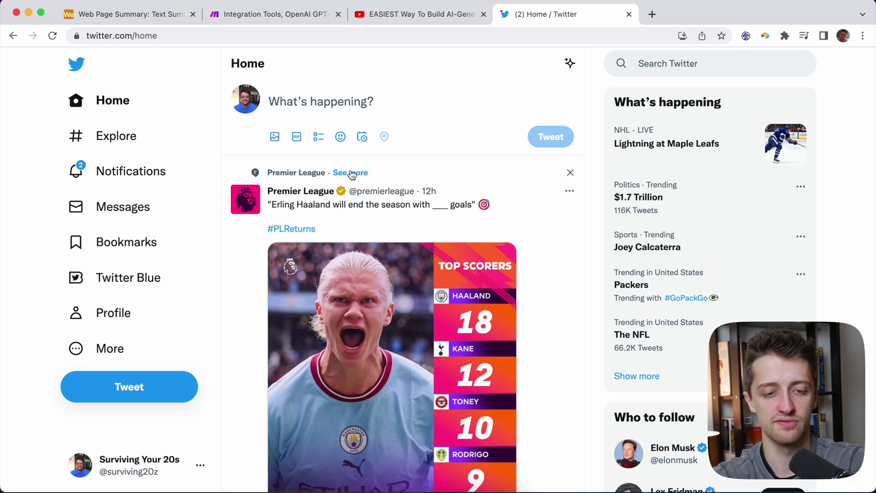
pyautogui.click(255, 22)
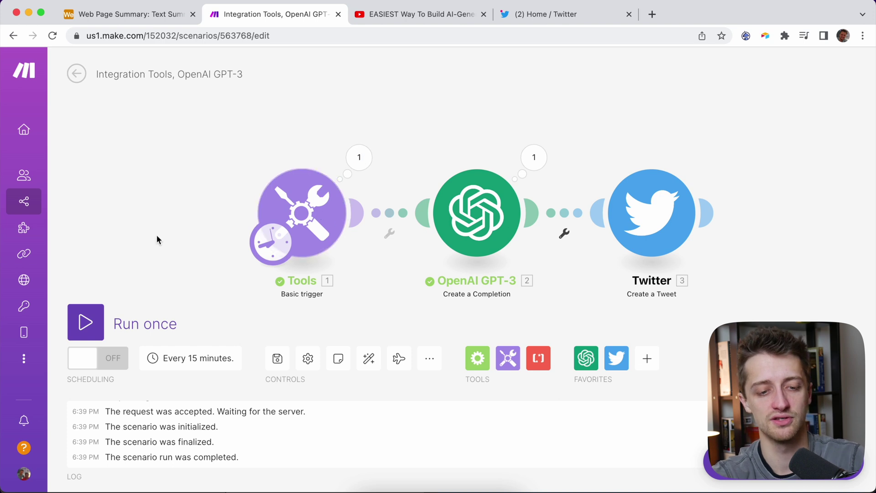
pyautogui.click(94, 323)
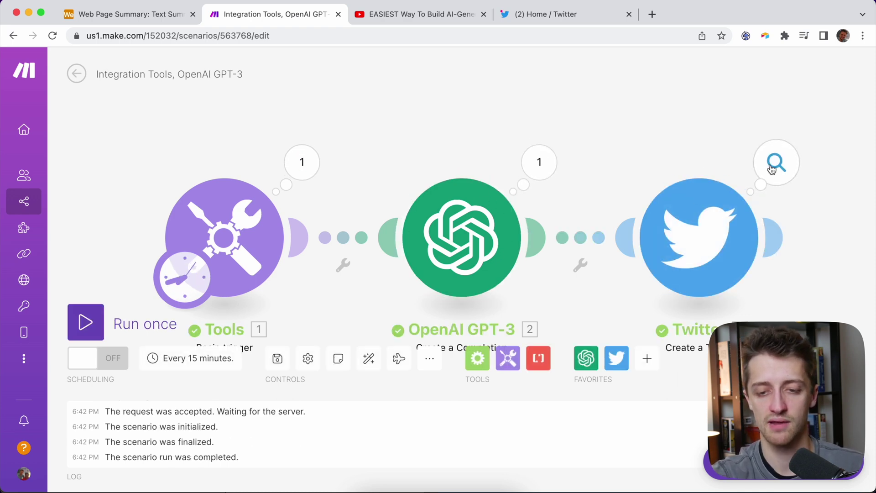
pyautogui.click(773, 167)
pyautogui.scroll(-2, 637, 250)
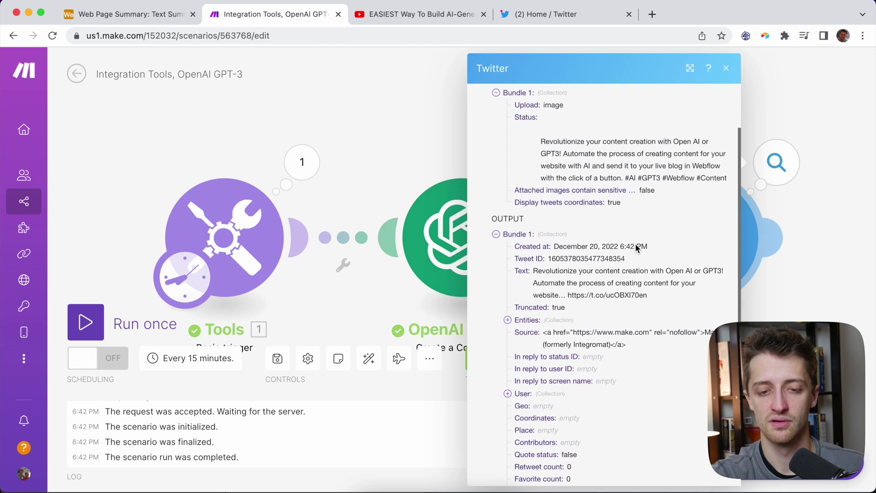
pyautogui.scroll(2, 637, 249)
pyautogui.click(727, 67)
# Reload the Twitter home feed to show the newly posted GPT-3 summary tweet.
pyautogui.click(558, 14)
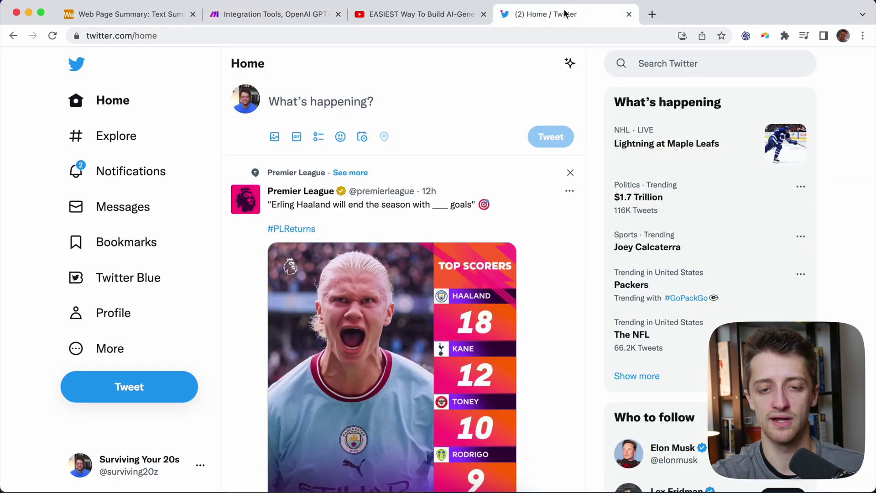
pyautogui.click(52, 36)
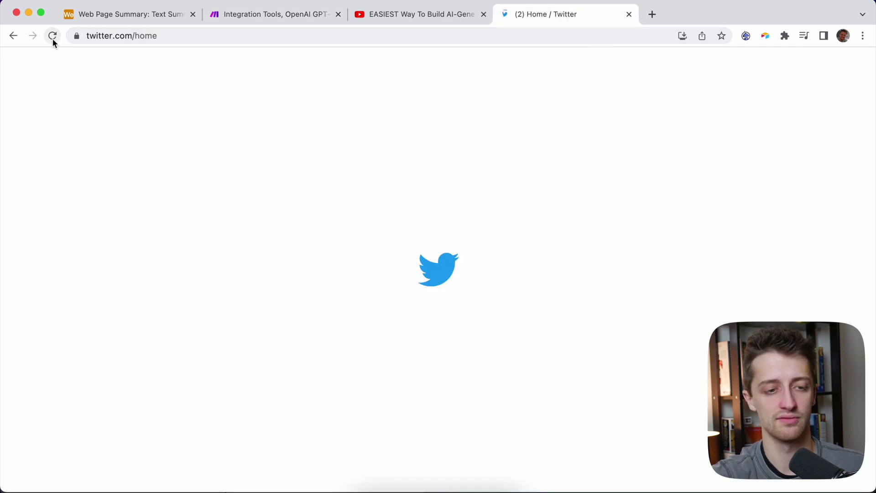